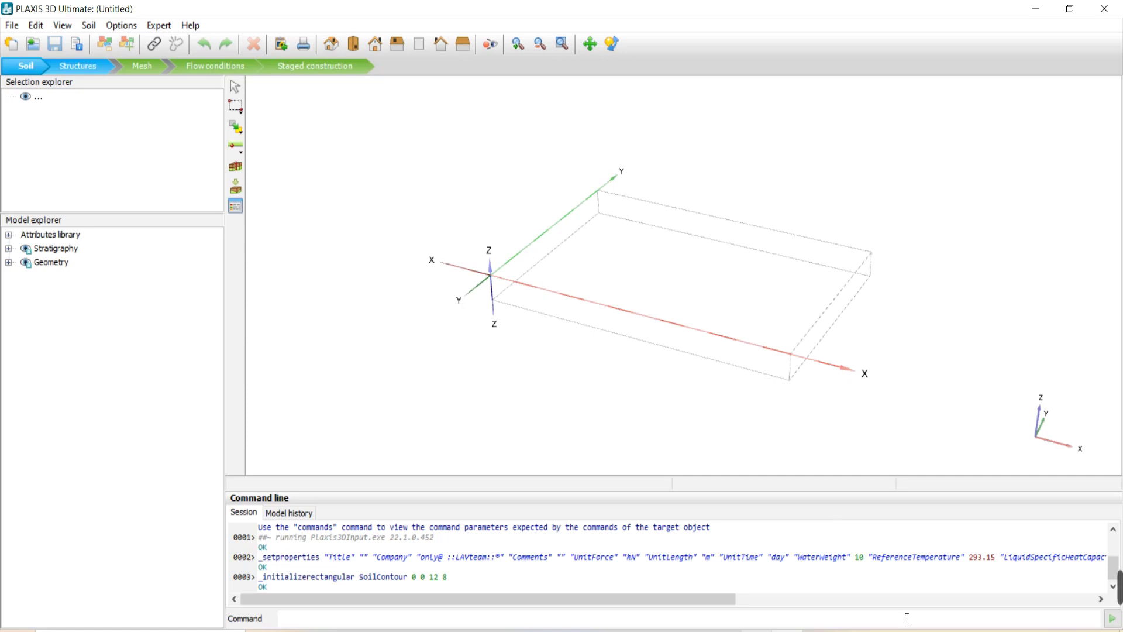
# In the Structures stage, import structures from the AutoCAD DXF file 'atabak explod'
pyautogui.click(92, 71)
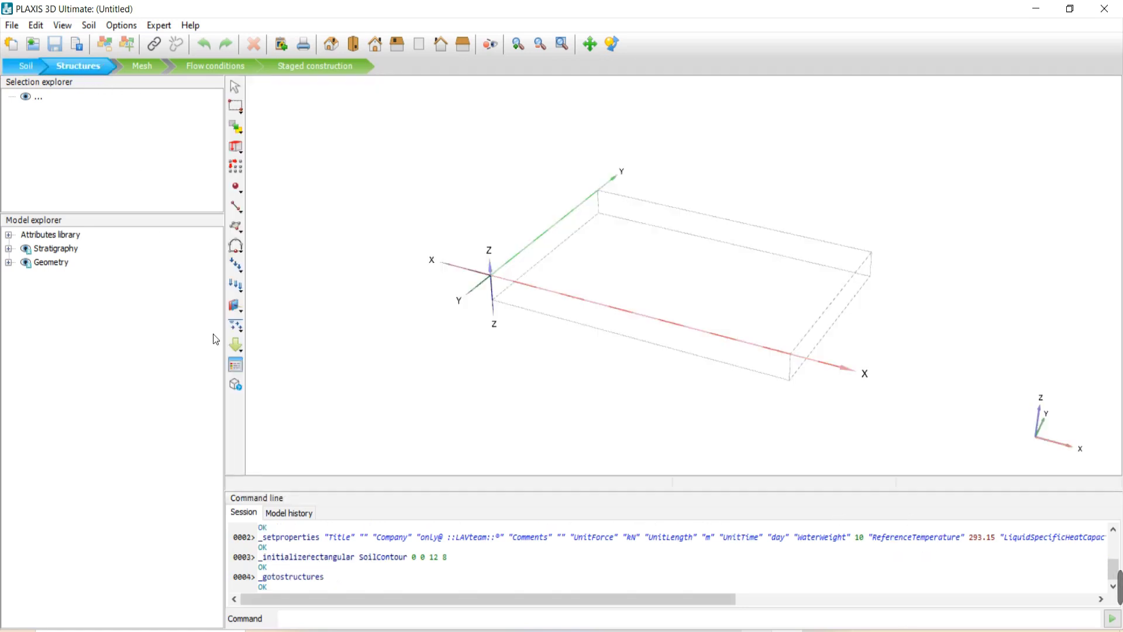
pyautogui.click(237, 344)
pyautogui.click(252, 345)
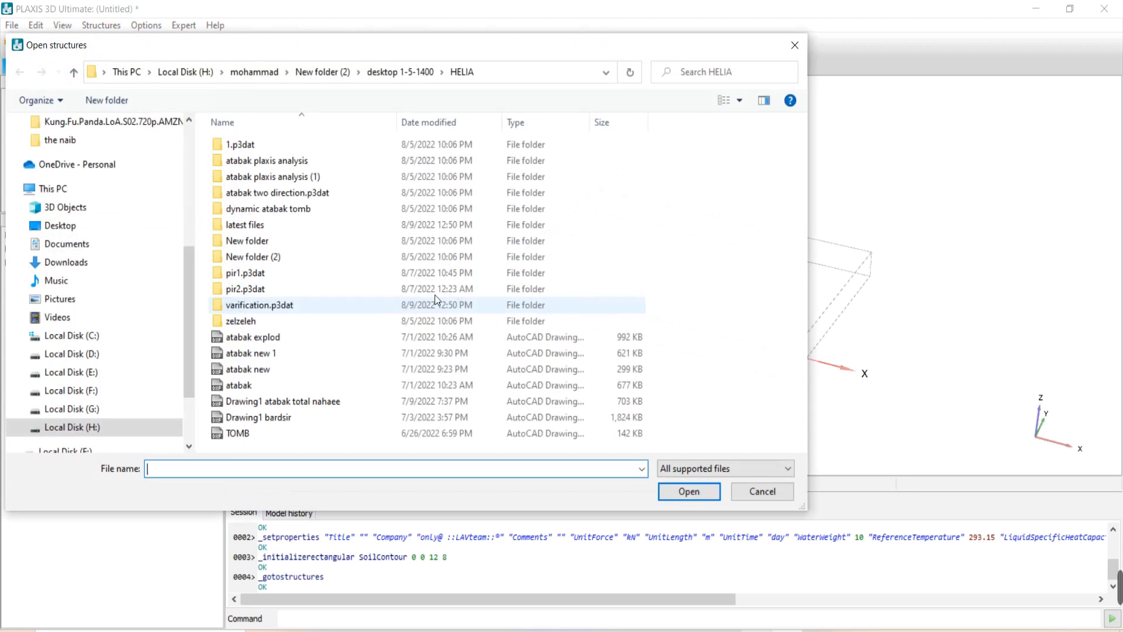
pyautogui.click(719, 467)
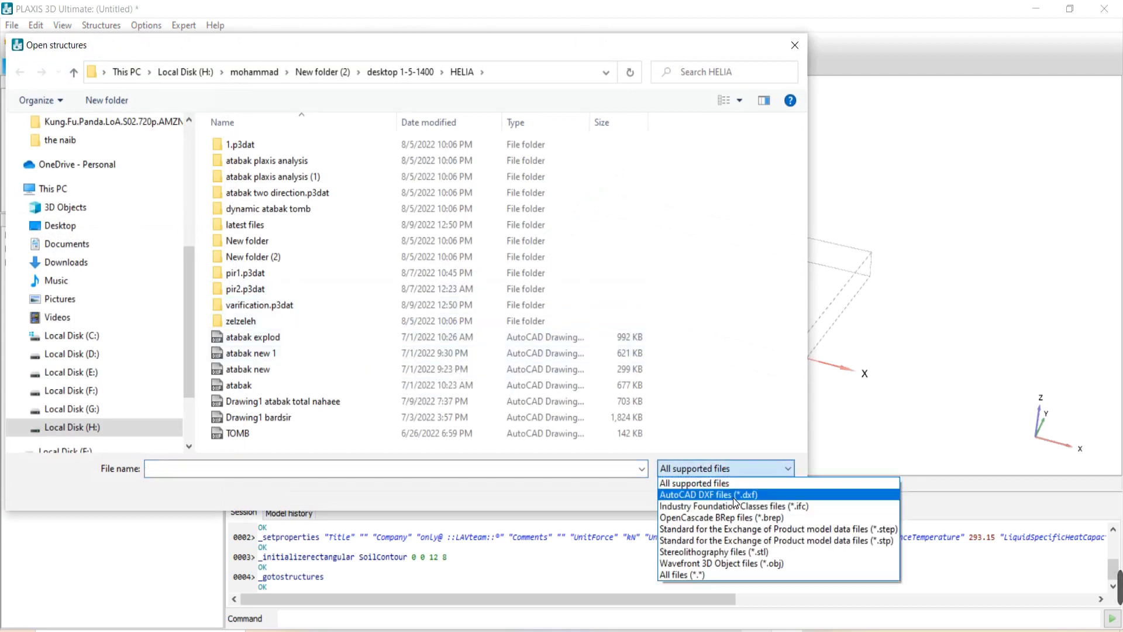
pyautogui.click(732, 496)
pyautogui.click(733, 475)
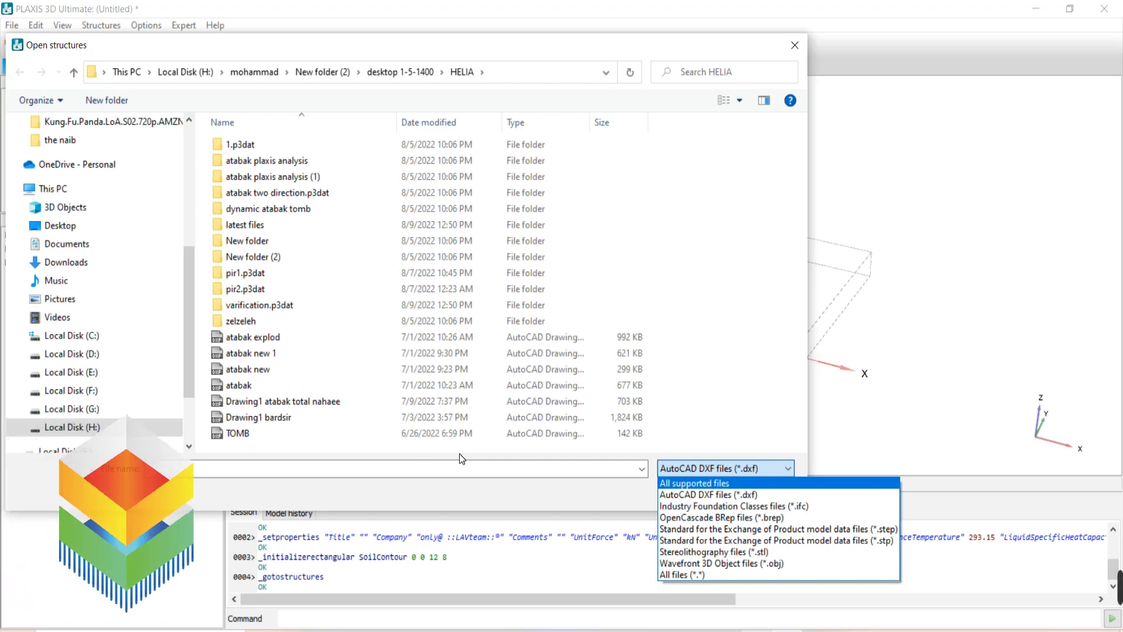
pyautogui.click(245, 337)
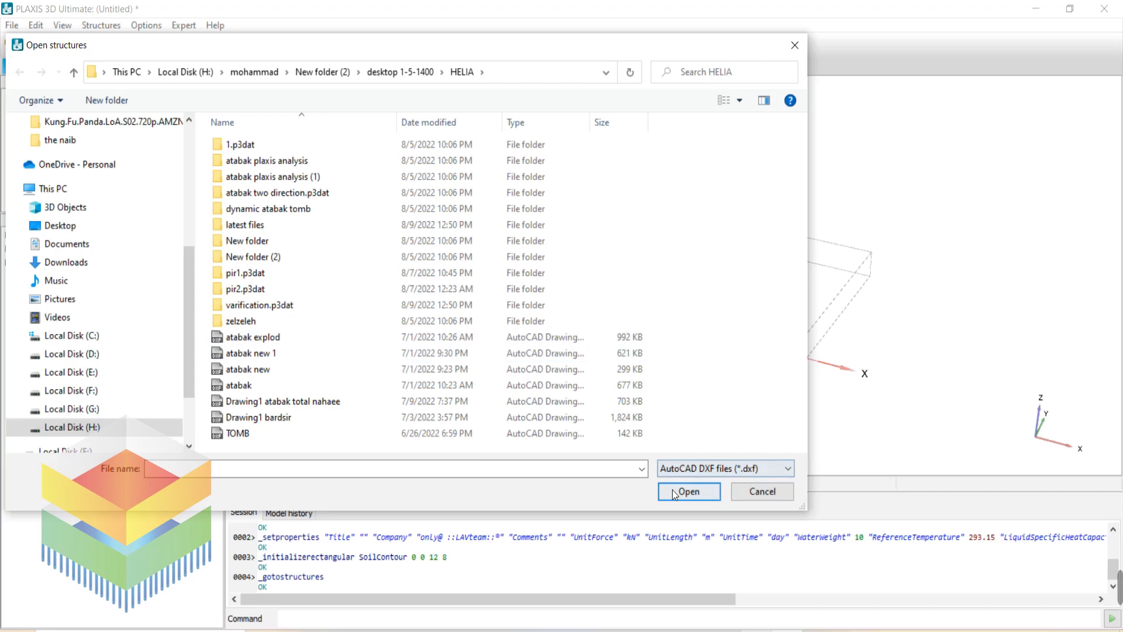
pyautogui.click(266, 338)
# Import 'atabak explod' at scale 100, checking the preview, to add the tomb's 86 surfaces
pyautogui.click(689, 492)
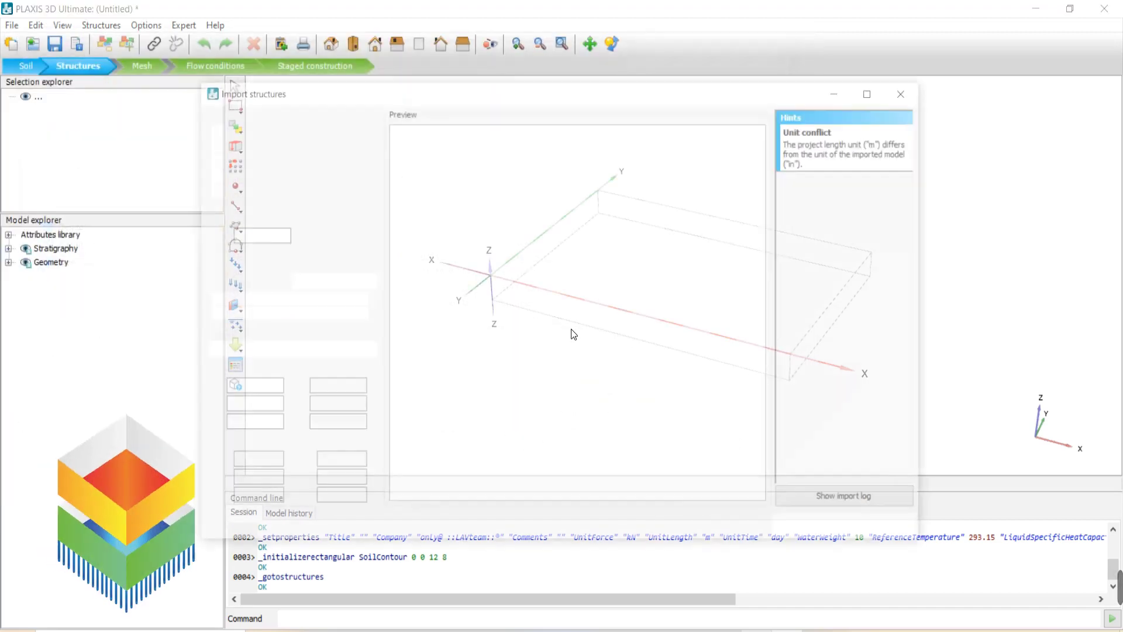
pyautogui.moveTo(266, 235); pyautogui.dragTo(217, 236)
pyautogui.write('100')
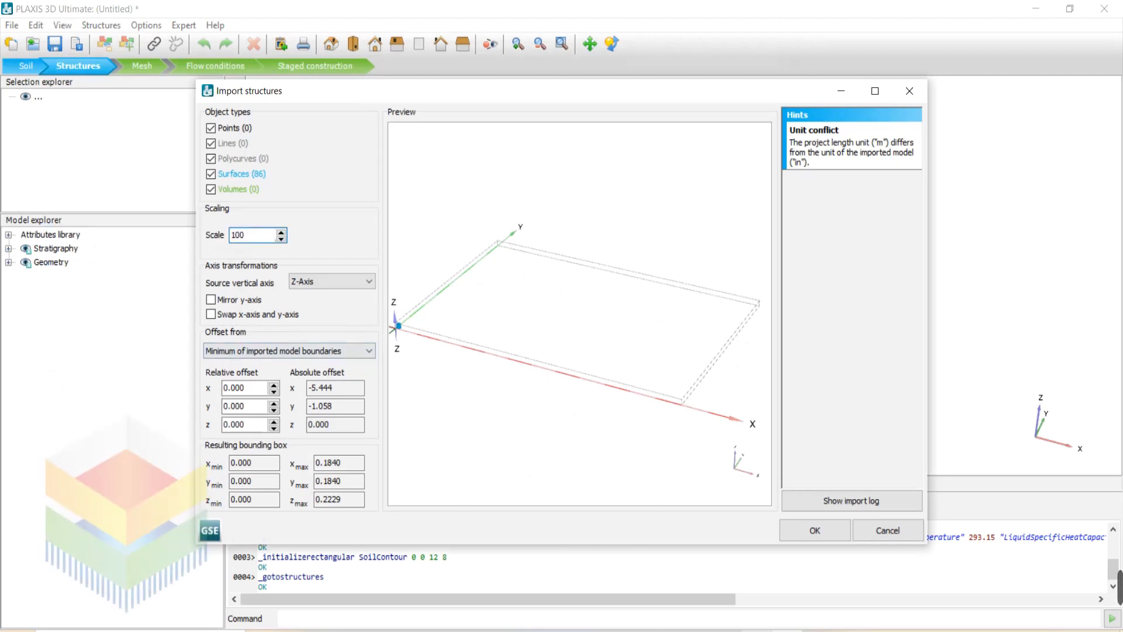
pyautogui.press('Return')
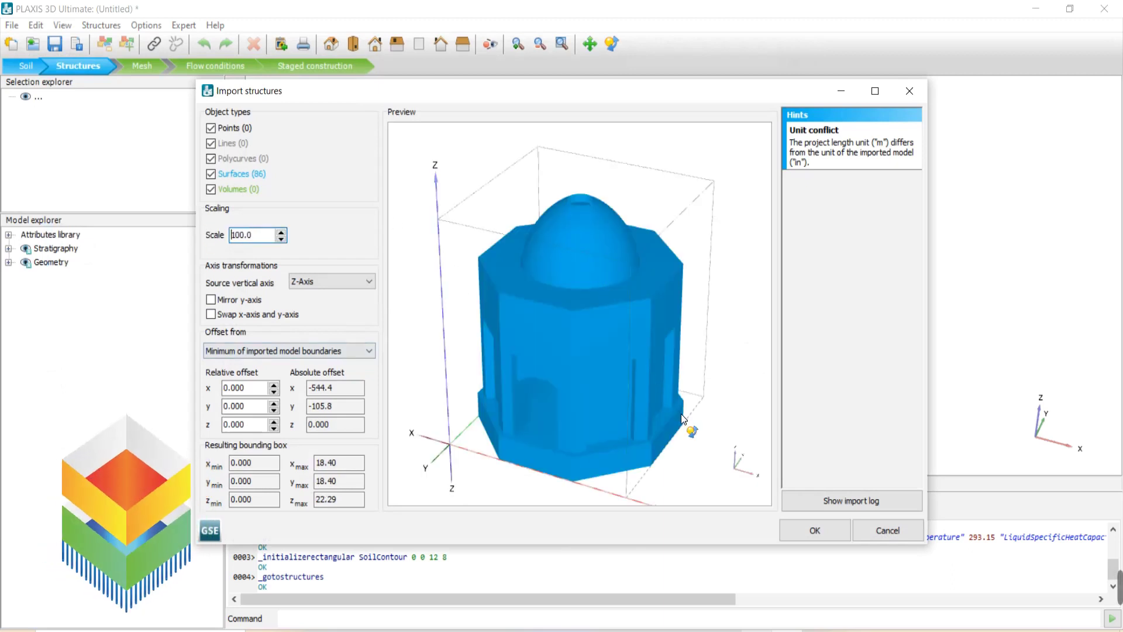
pyautogui.moveTo(680, 413); pyautogui.dragTo(561, 303)
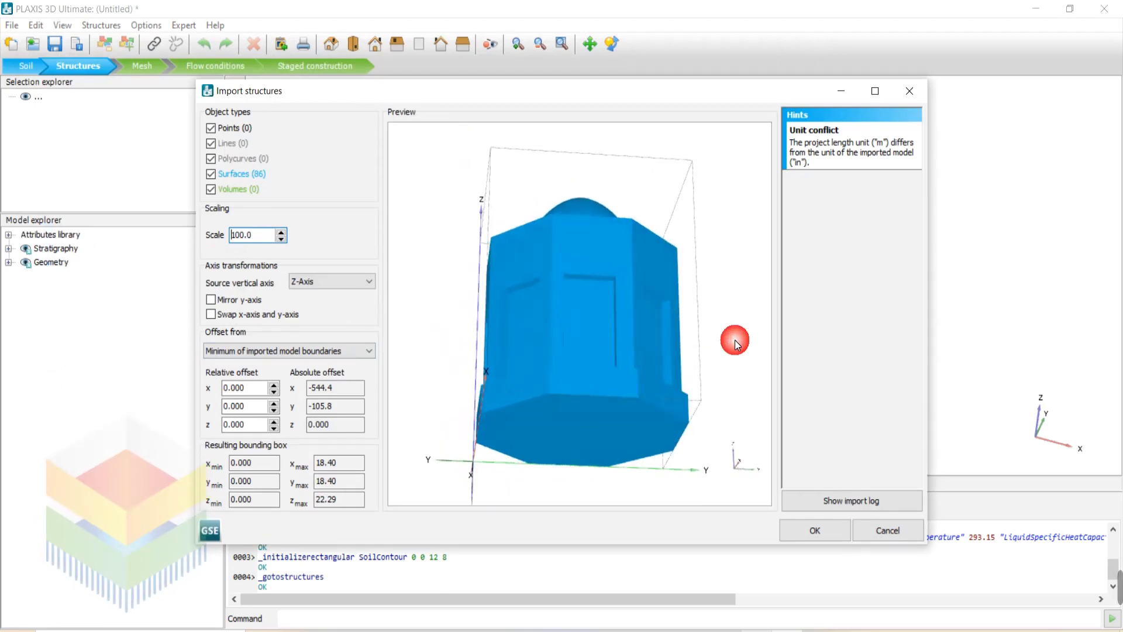
pyautogui.moveTo(734, 340); pyautogui.dragTo(539, 388)
pyautogui.click(812, 529)
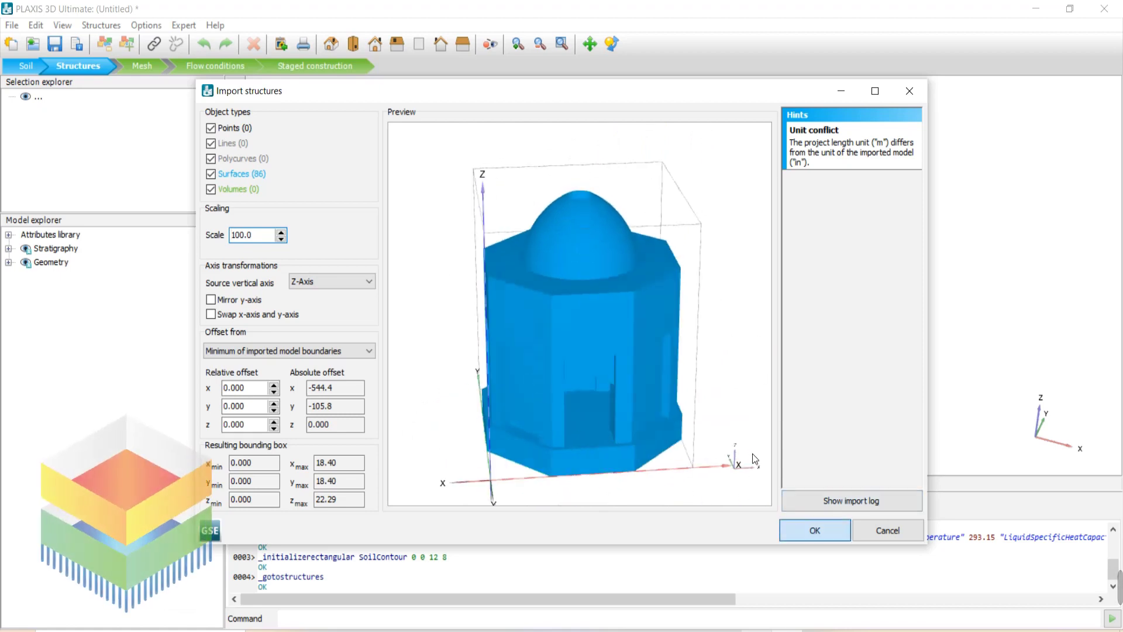
pyautogui.keyDown('ctrl'); pyautogui.moveTo(512, 341); pyautogui.dragTo(799, 228, button='right'); pyautogui.keyUp('ctrl')
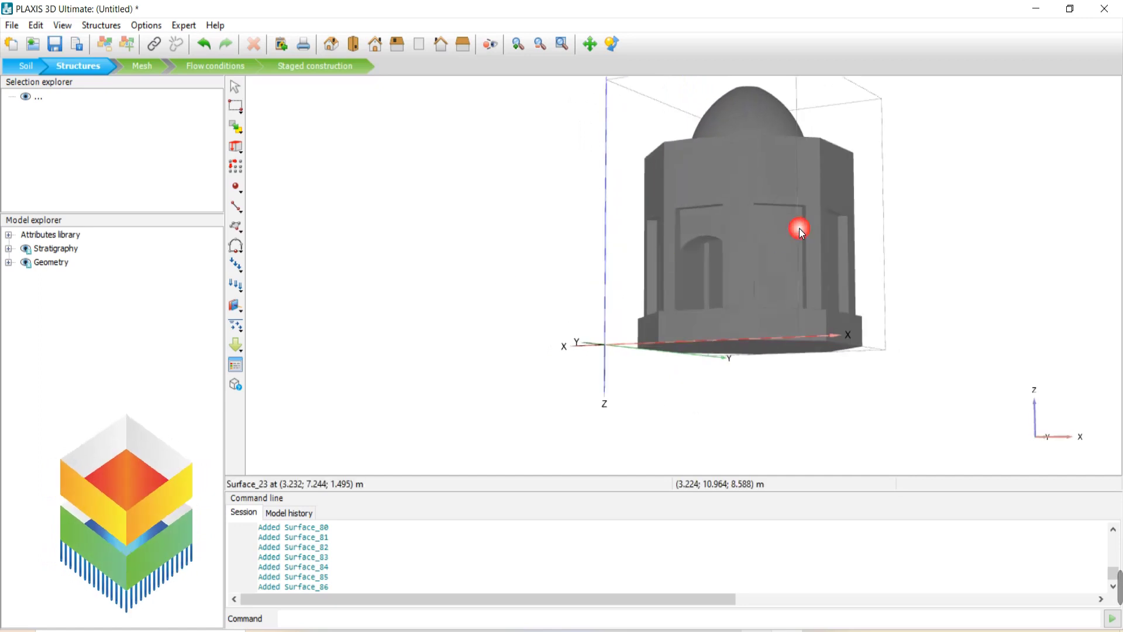
# Box-select all the tomb's surfaces and create plates from them
pyautogui.scroll(-3, 472, 326)
pyautogui.click(235, 106)
pyautogui.moveTo(687, 139); pyautogui.dragTo(477, 440)
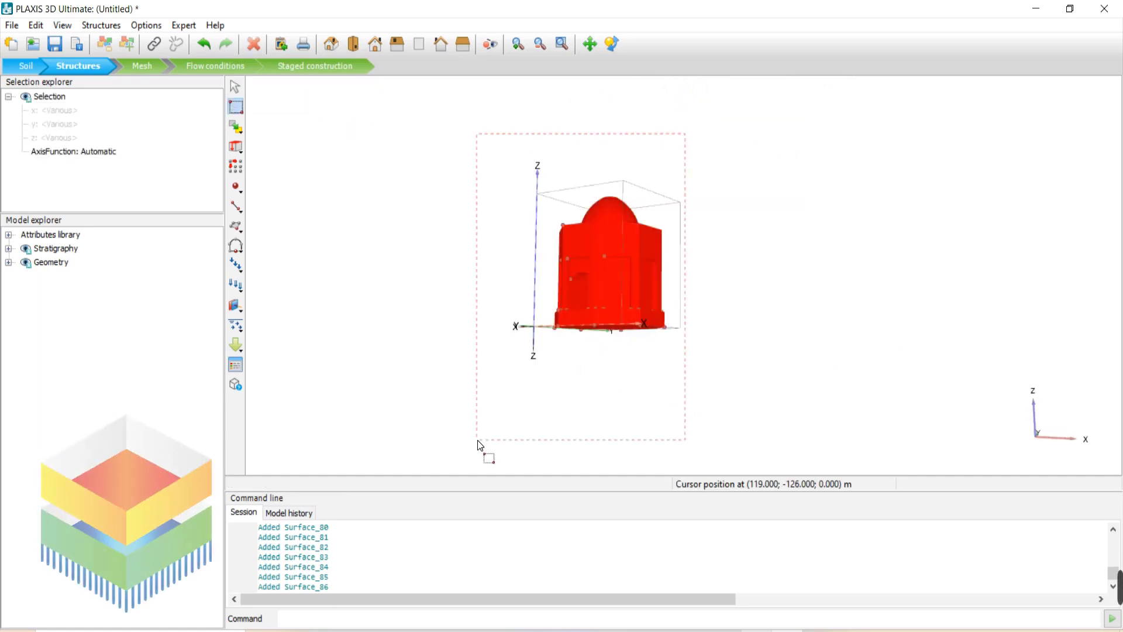
pyautogui.rightClick(598, 303)
pyautogui.moveTo(785, 372)
pyautogui.click(837, 372)
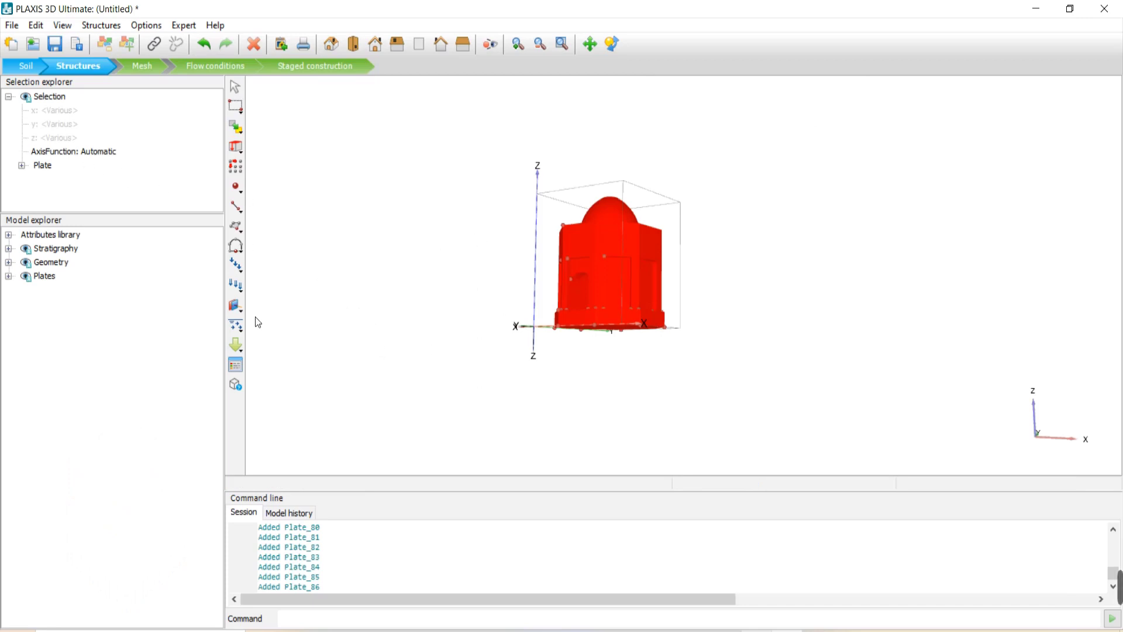
# Open the material sets, discard the new soil material, and choose the set type list
pyautogui.click(239, 363)
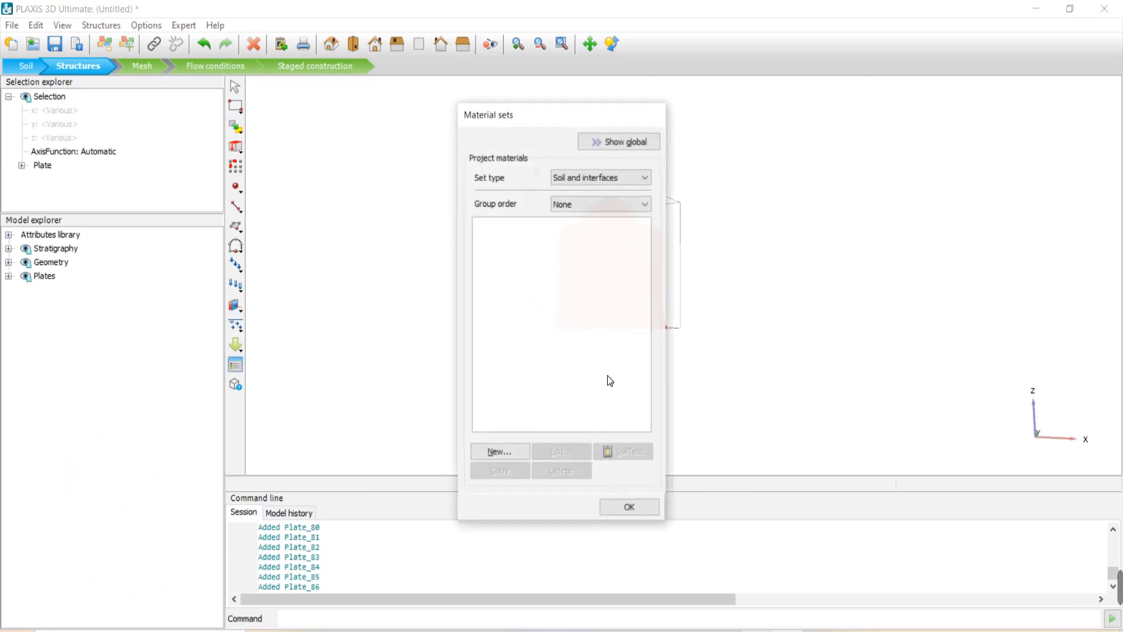
pyautogui.click(513, 446)
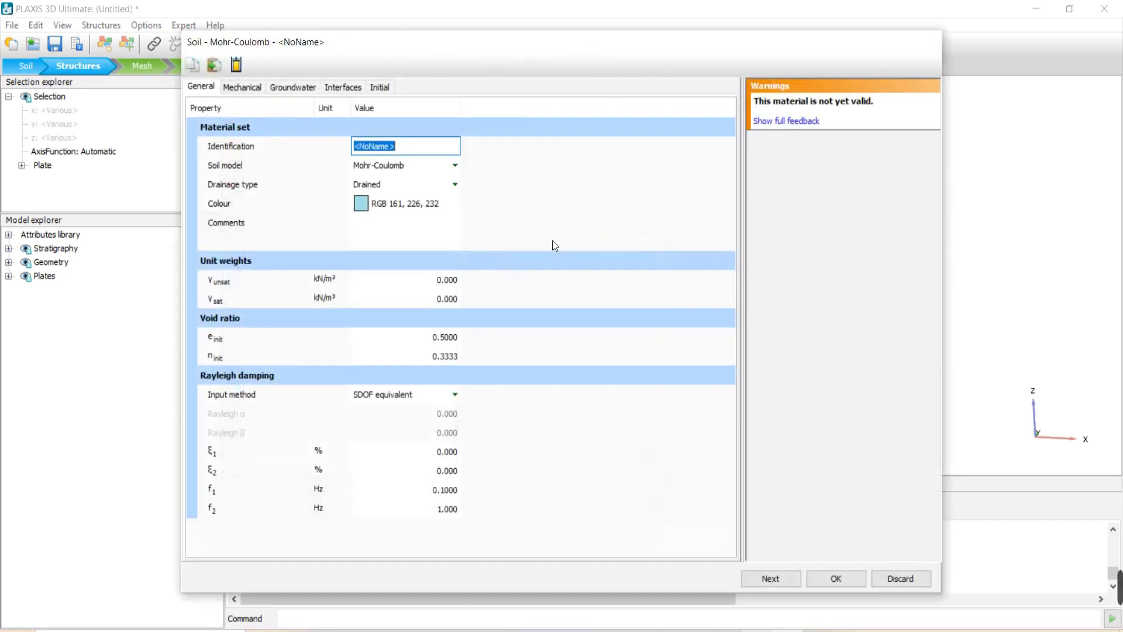
pyautogui.click(912, 579)
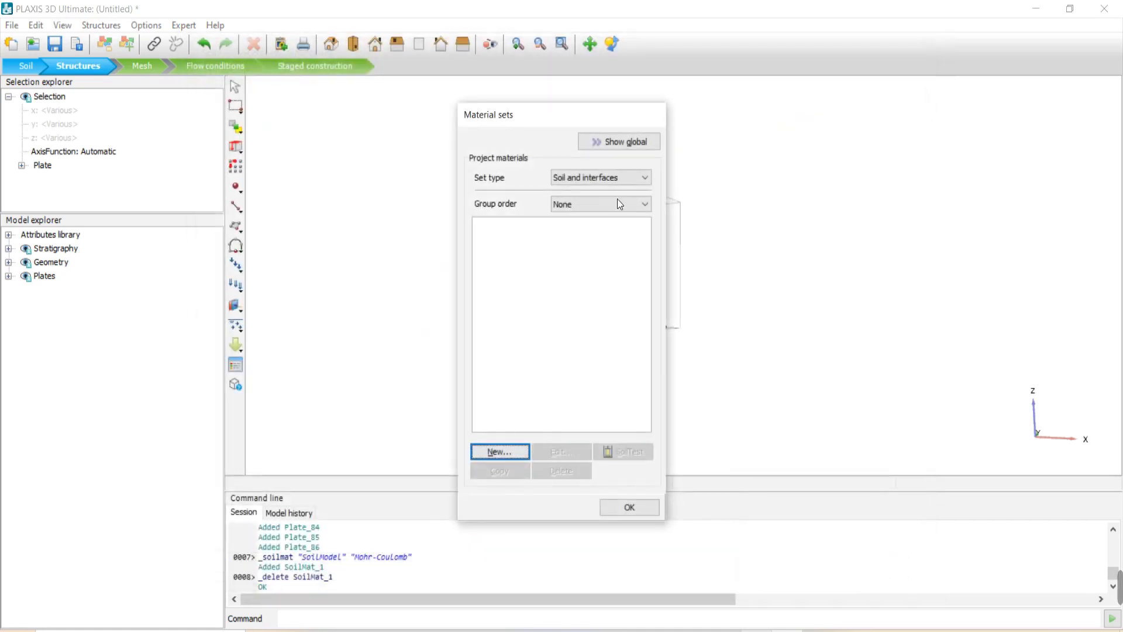
pyautogui.click(601, 178)
# Create a new plate material named 'surface' with Elastic material type
pyautogui.click(579, 203)
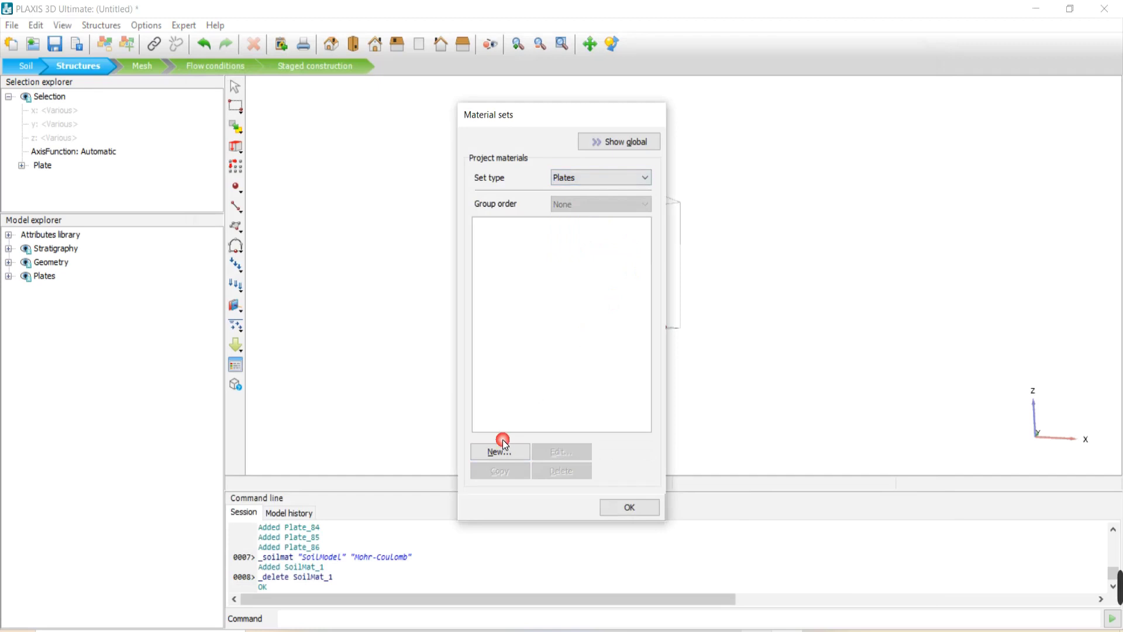
pyautogui.click(503, 445)
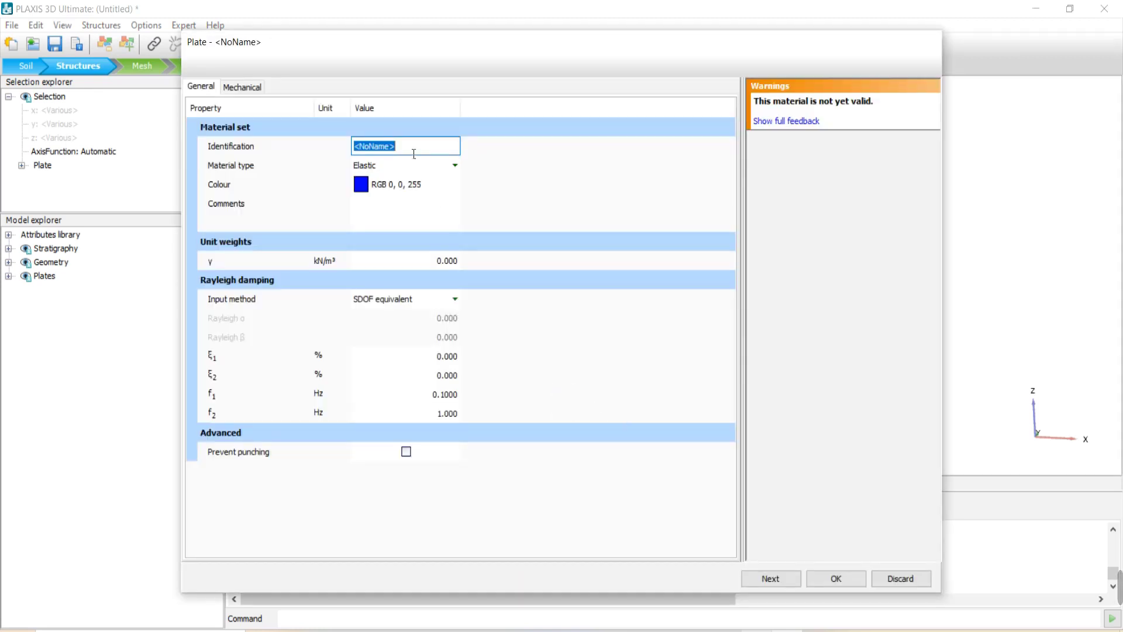
pyautogui.write('surface')
pyautogui.press('Tab')
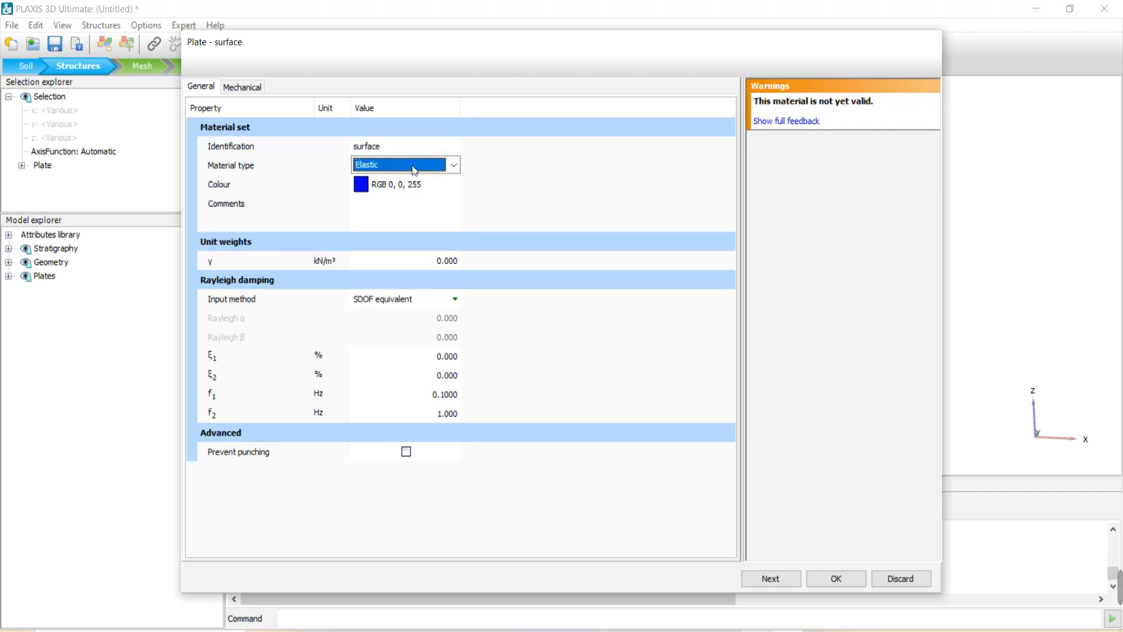
pyautogui.click(413, 164)
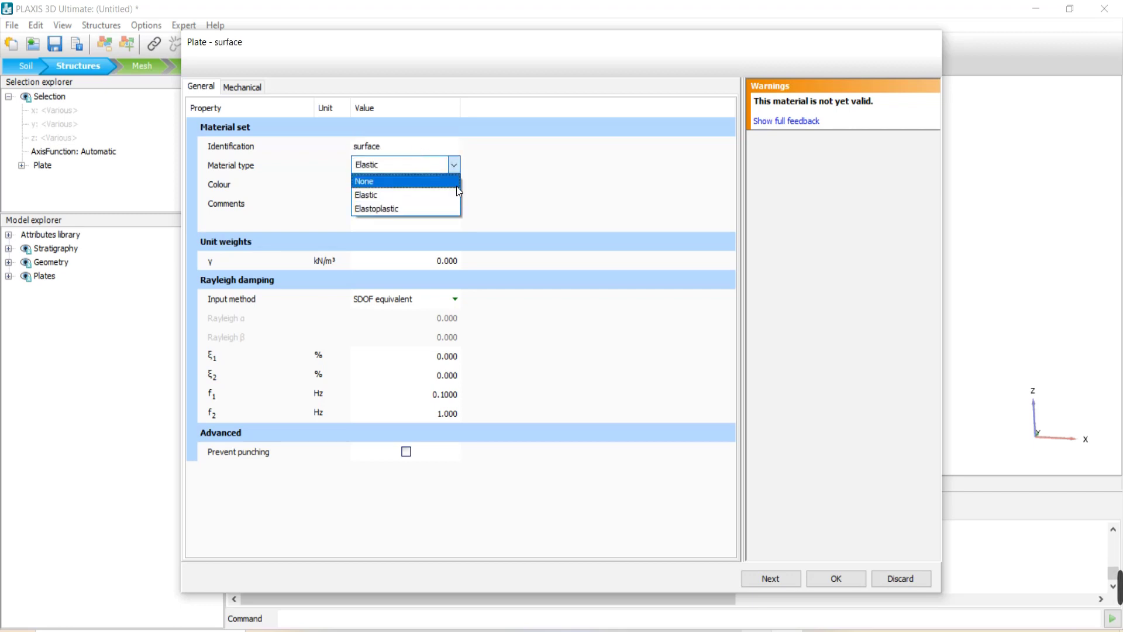
pyautogui.click(444, 210)
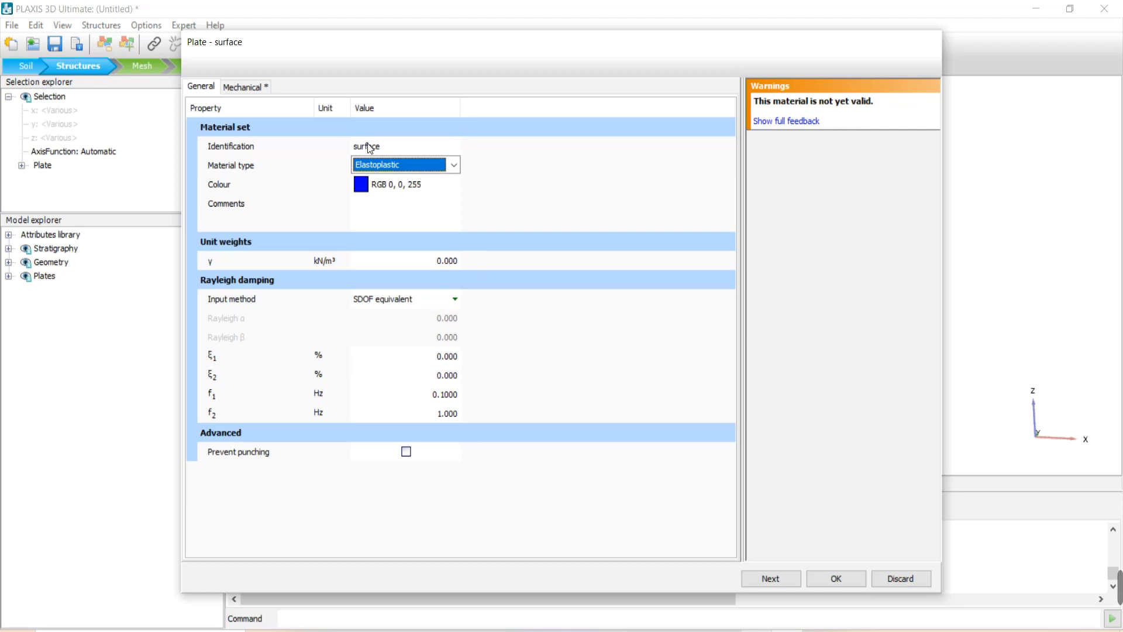
pyautogui.click(243, 86)
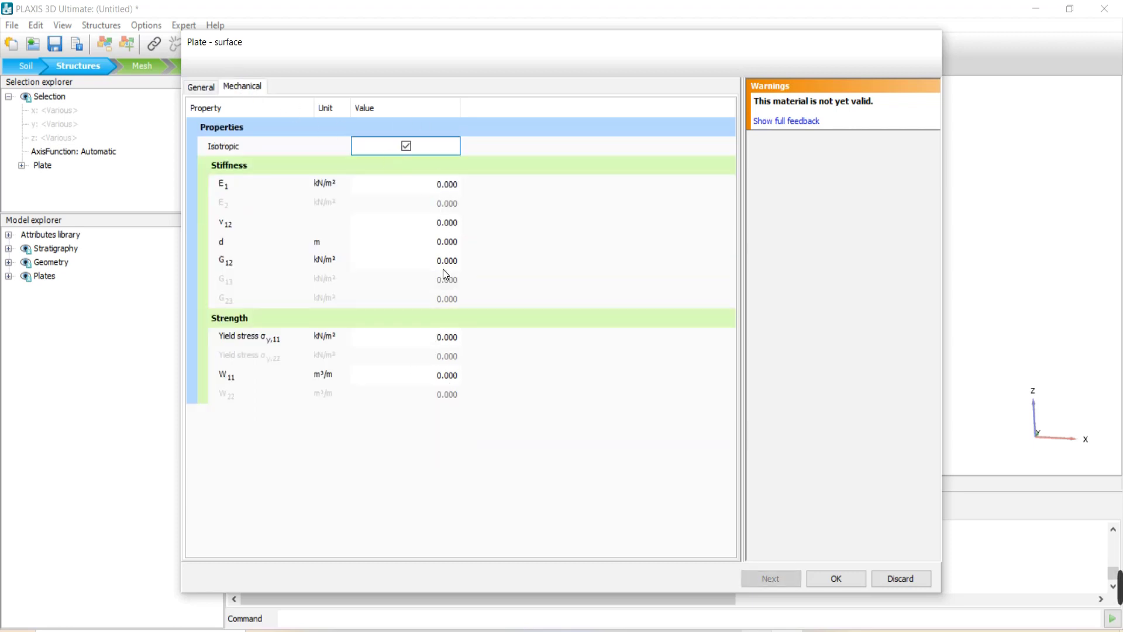
pyautogui.click(206, 88)
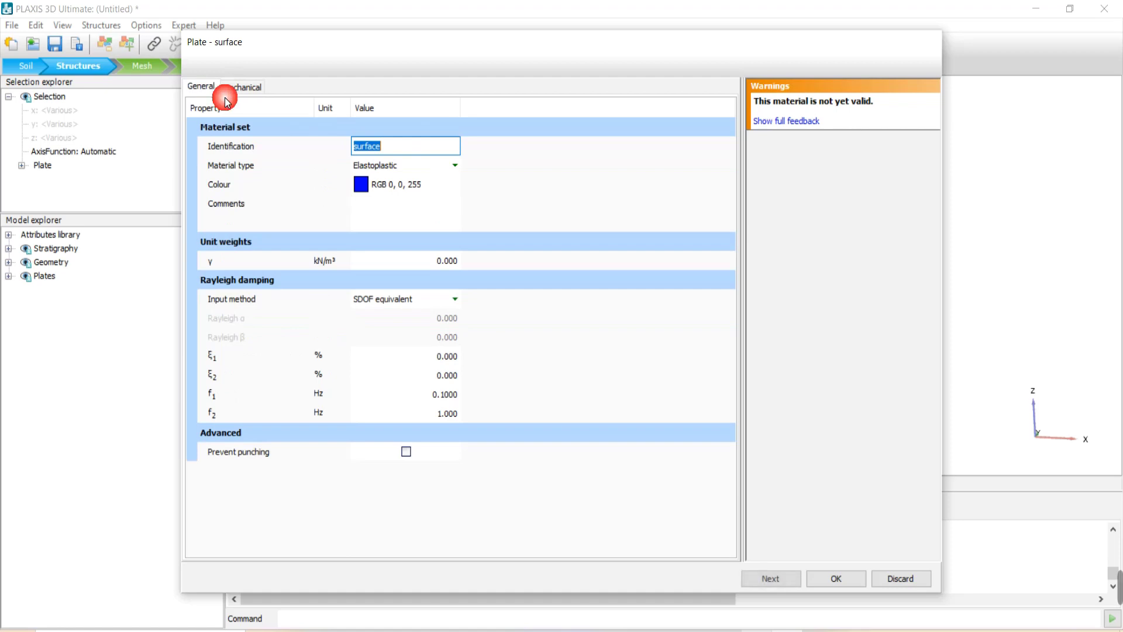
pyautogui.click(451, 164)
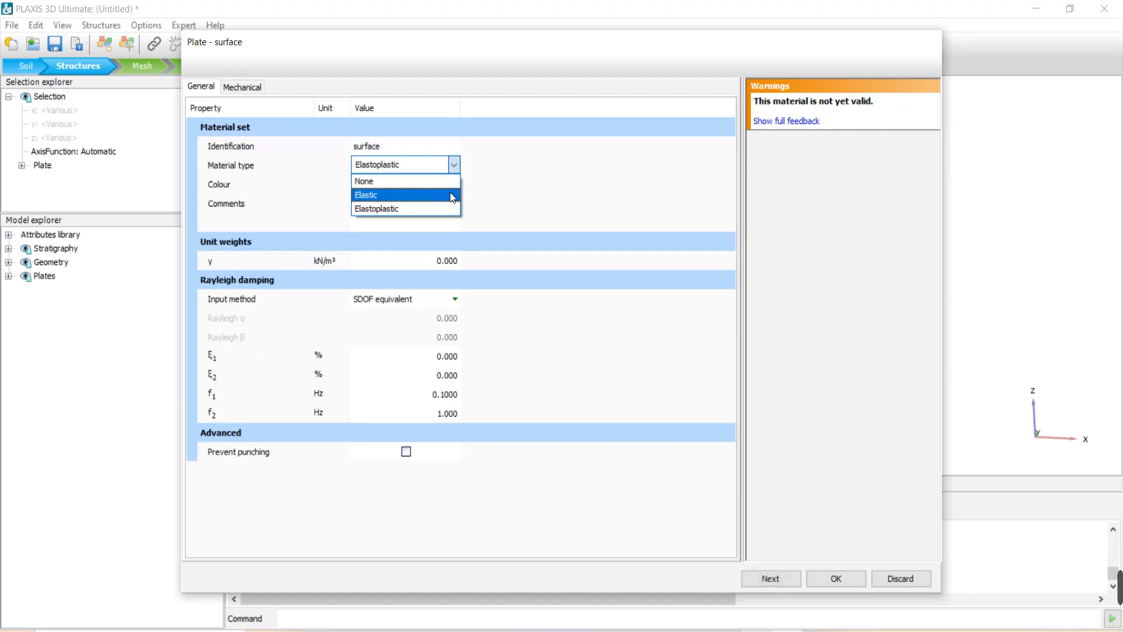
pyautogui.click(450, 194)
pyautogui.click(538, 202)
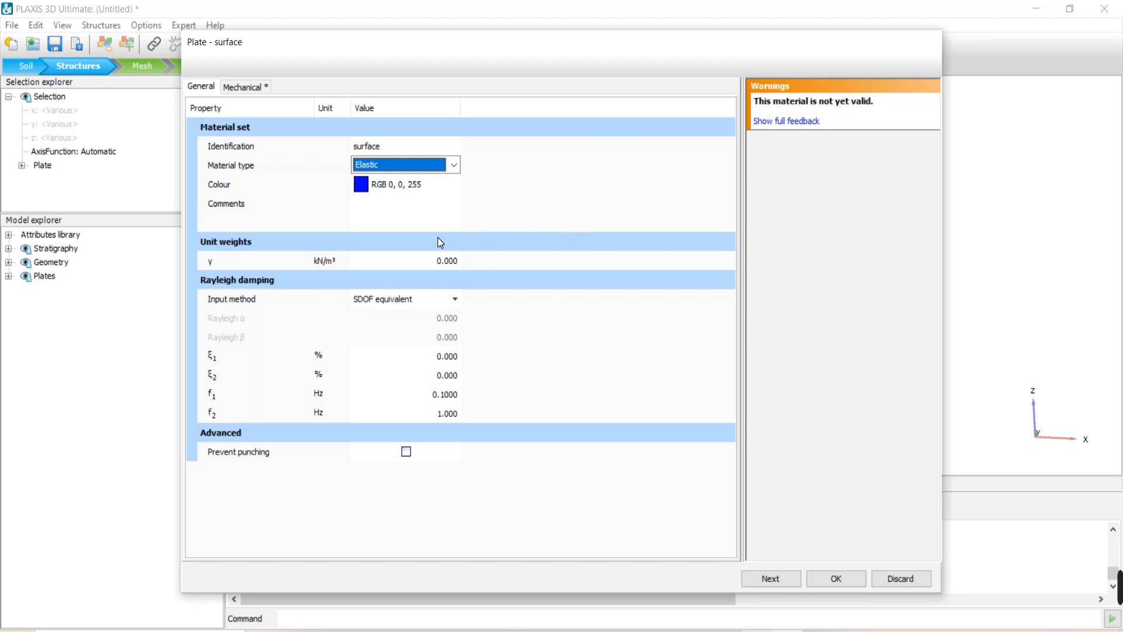
# Set the plate material's unit weight γ to 10
pyautogui.click(440, 261)
pyautogui.write('1')
pyautogui.press('Tab')
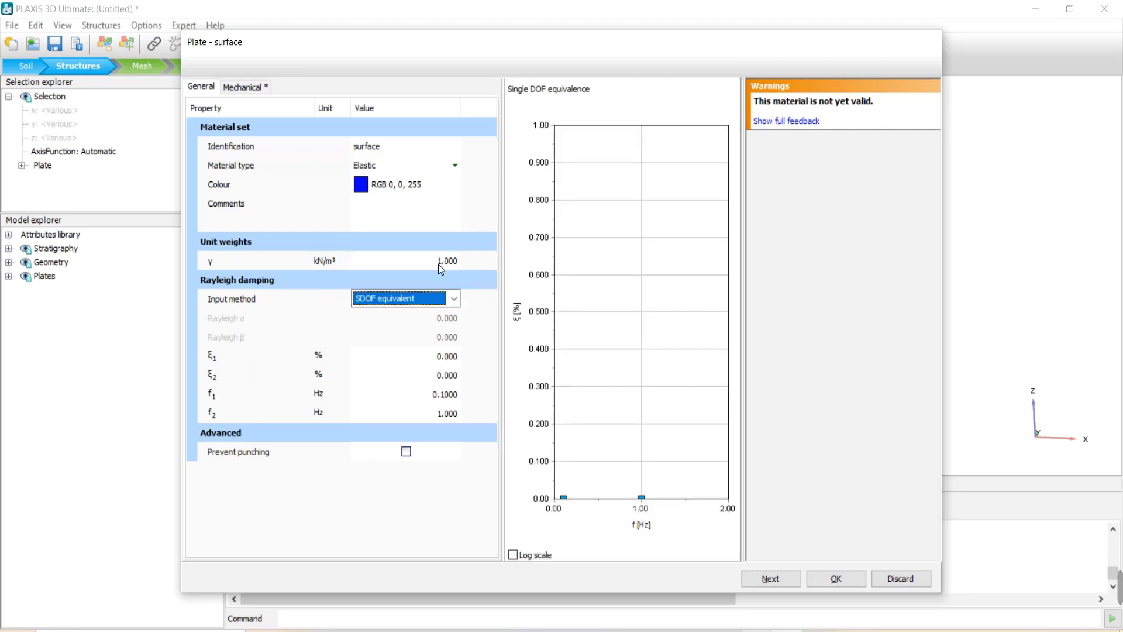
pyautogui.click(445, 269)
pyautogui.write('10')
pyautogui.press('Tab')
# Enter mechanical properties E1 10000 kN/m², ν12 0.499, thickness d 0.2 m, and save
pyautogui.click(261, 88)
pyautogui.click(402, 189)
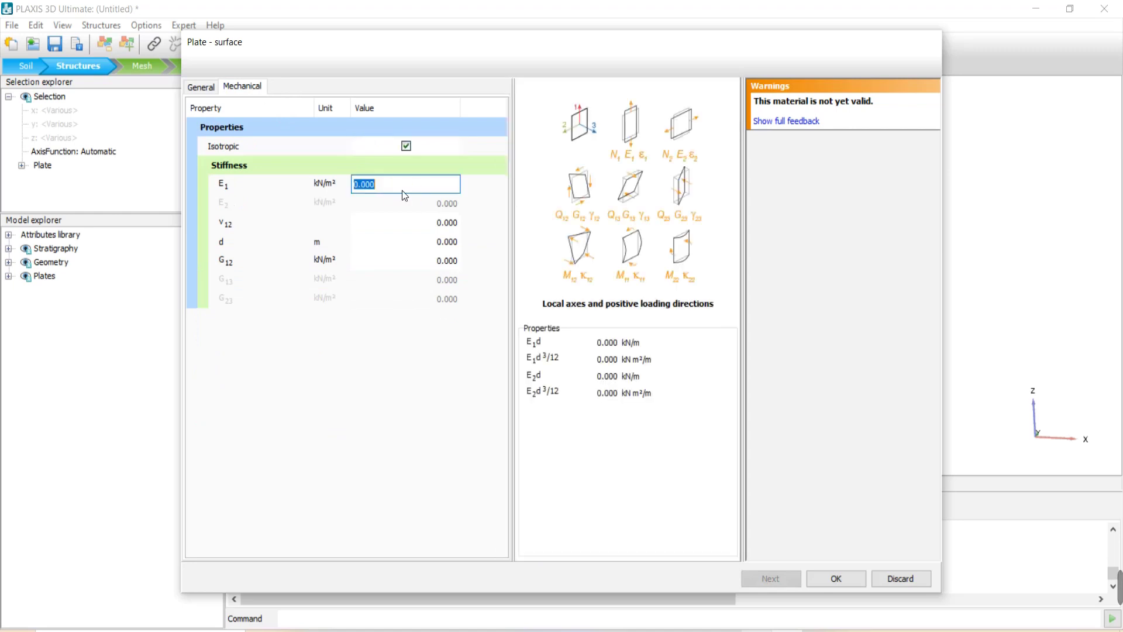
pyautogui.write('10000')
pyautogui.press('Tab')
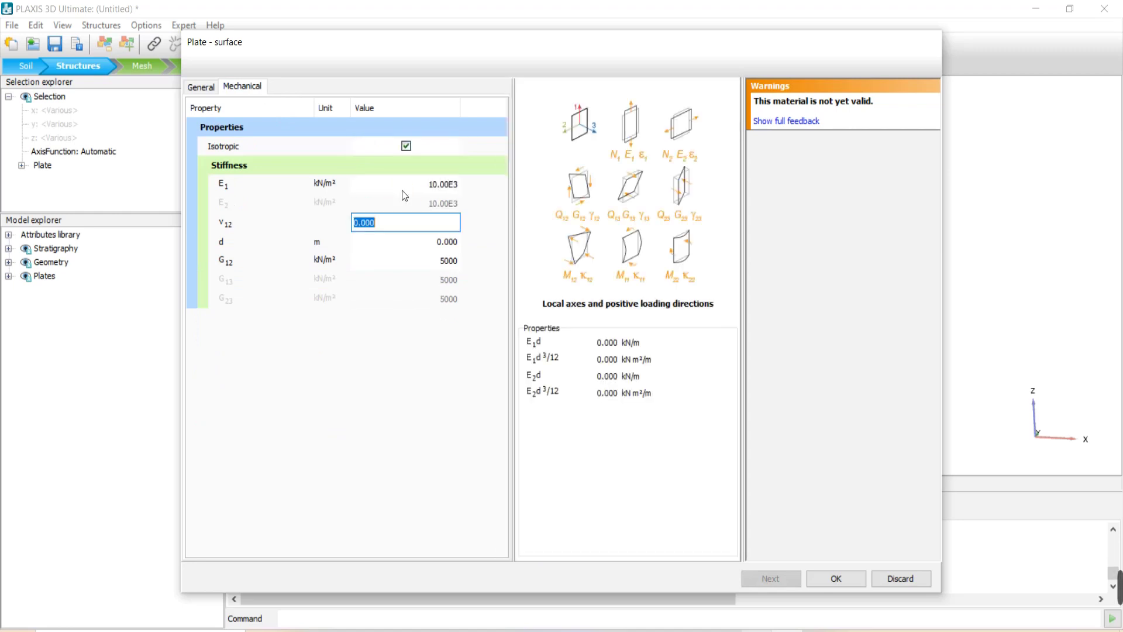
pyautogui.press('Tab')
pyautogui.hotkey('shift', 'Tab')
pyautogui.write('20000')
pyautogui.press('Tab')
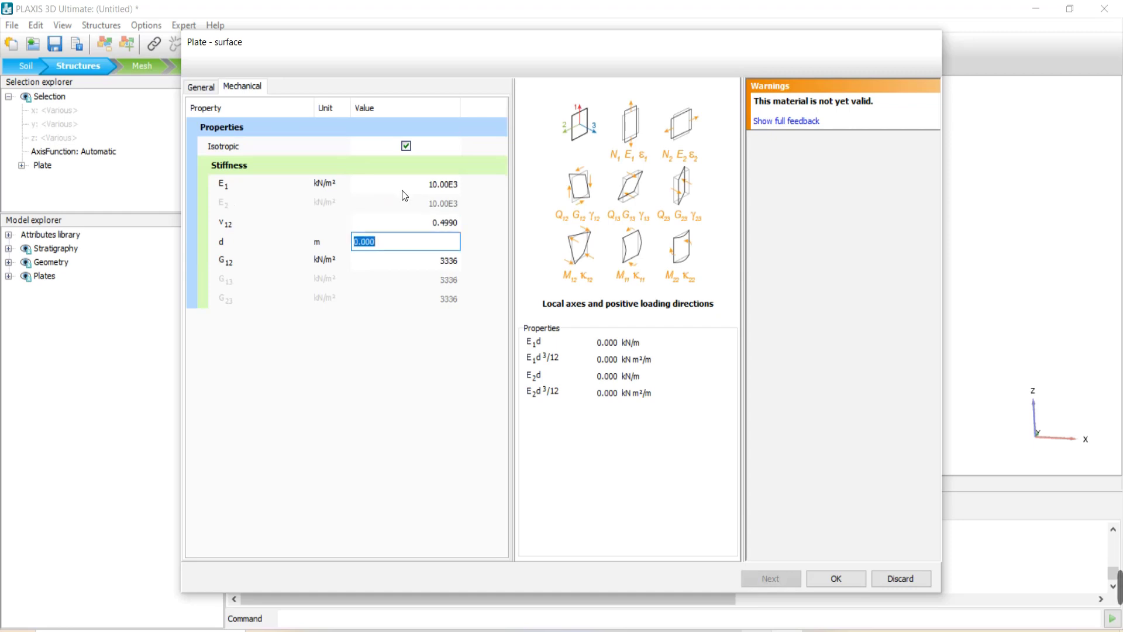
pyautogui.write('0.2')
pyautogui.press('Tab')
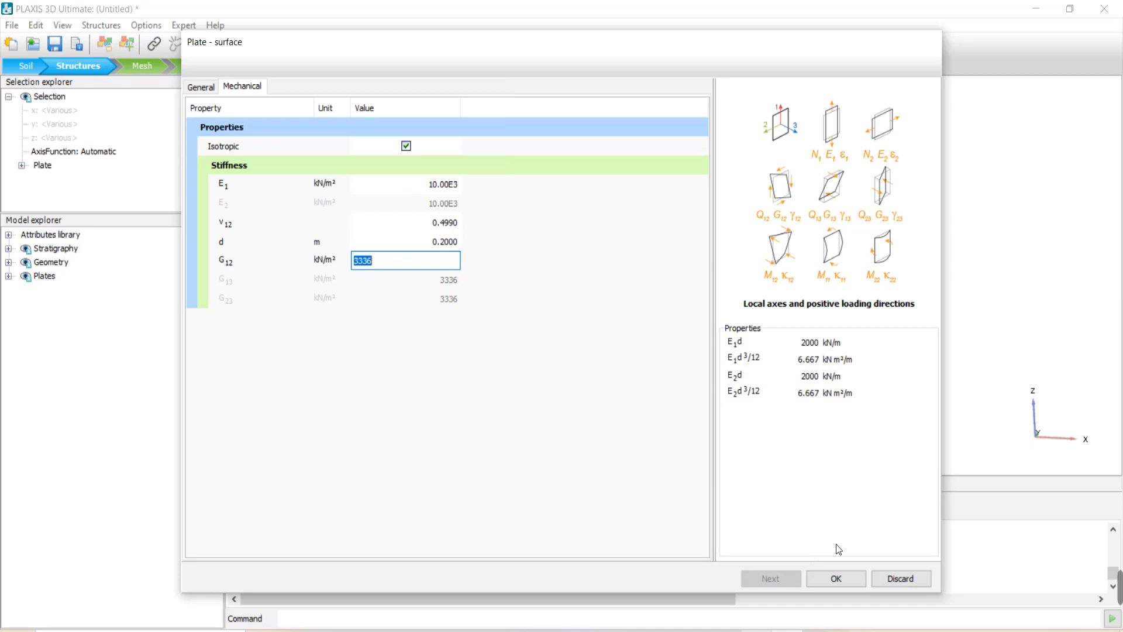
pyautogui.click(857, 577)
# Assign the 'surface' material to all selected plates, then deselect and orbit the blue tomb
pyautogui.moveTo(501, 124); pyautogui.dragTo(736, 117)
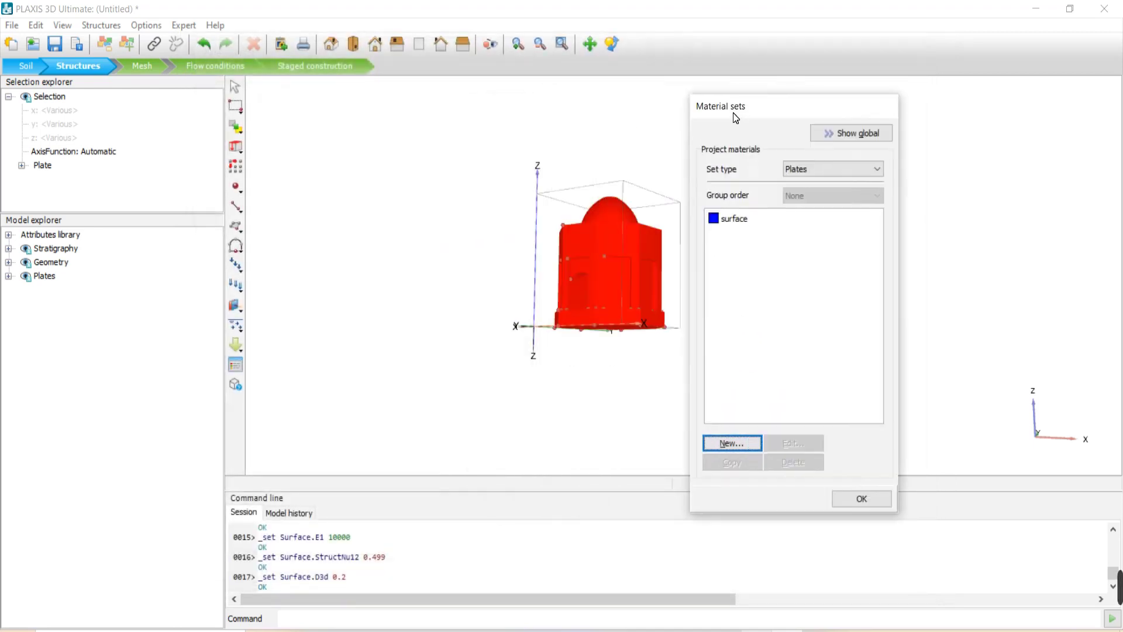
pyautogui.click(21, 165)
pyautogui.click(104, 179)
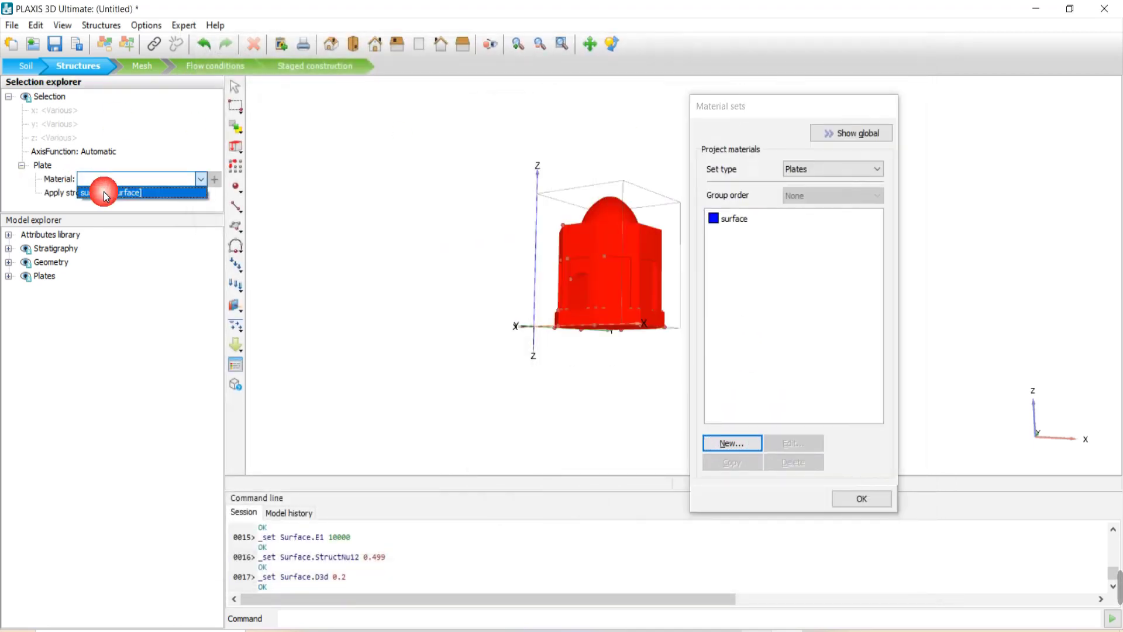
pyautogui.click(106, 193)
pyautogui.click(862, 498)
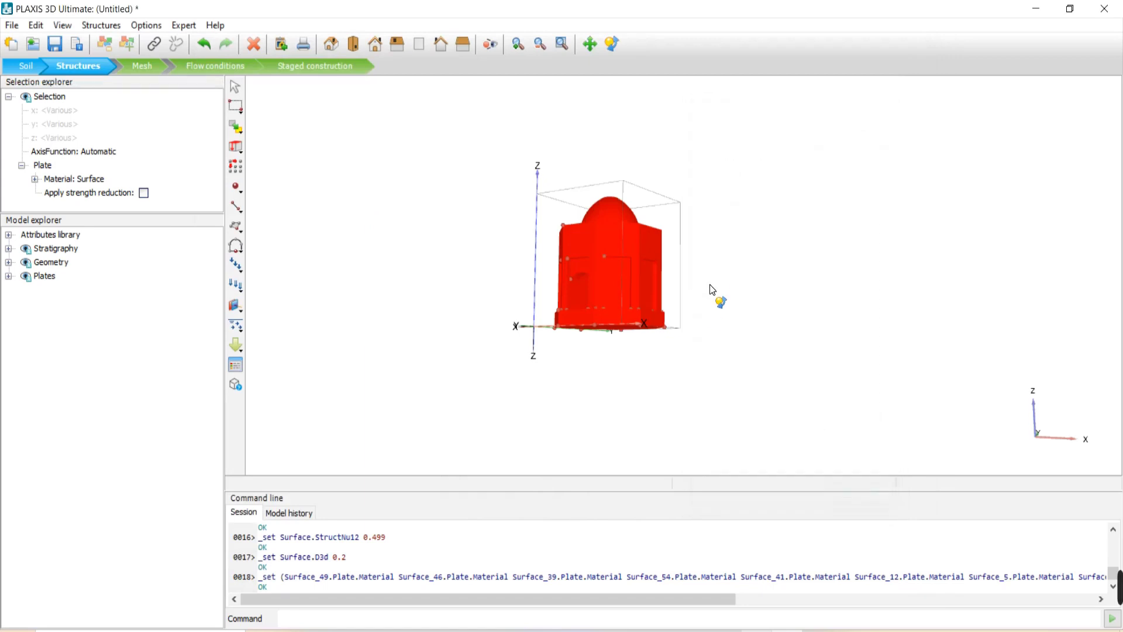
pyautogui.press('Escape')
pyautogui.moveTo(710, 284); pyautogui.dragTo(544, 252)
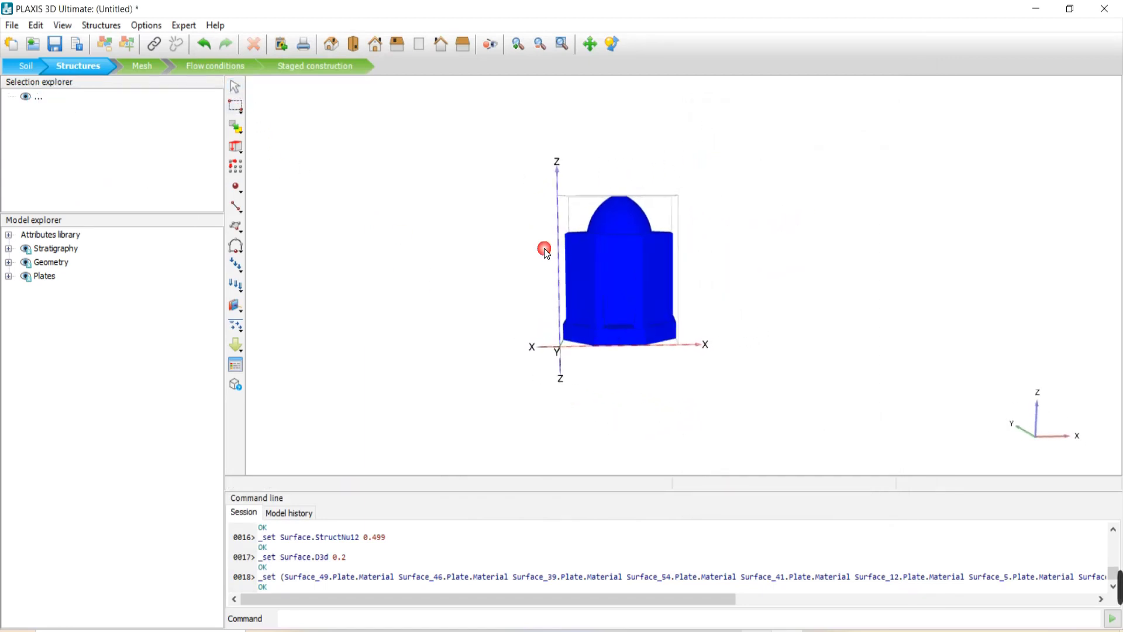
pyautogui.scroll(4, 606, 245)
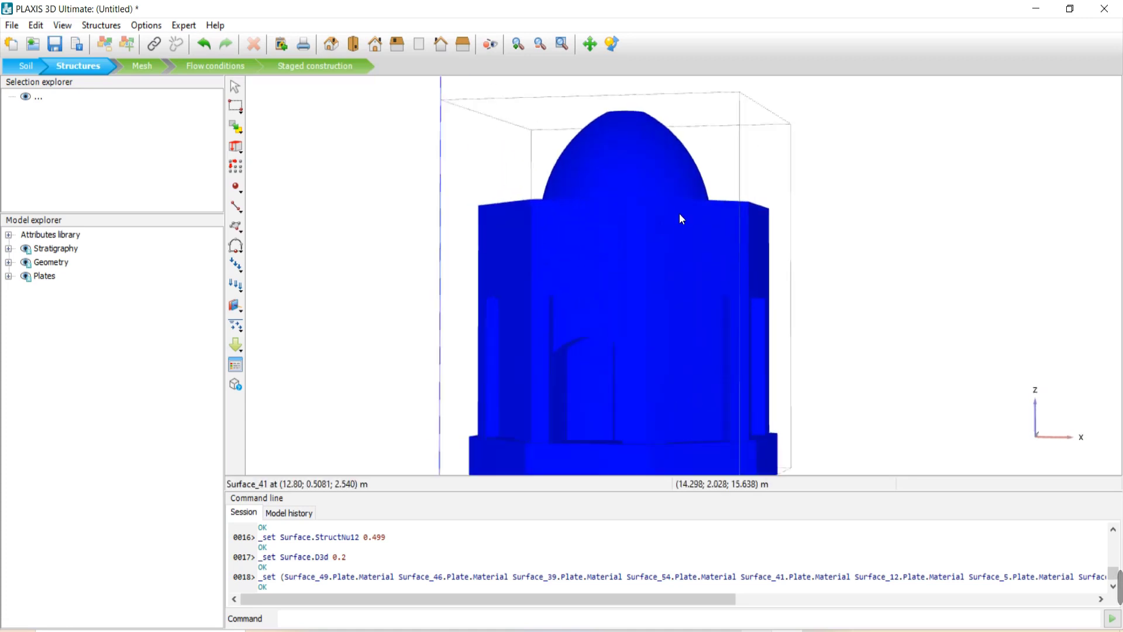
pyautogui.scroll(-3, 680, 219)
pyautogui.moveTo(768, 261); pyautogui.dragTo(924, 332)
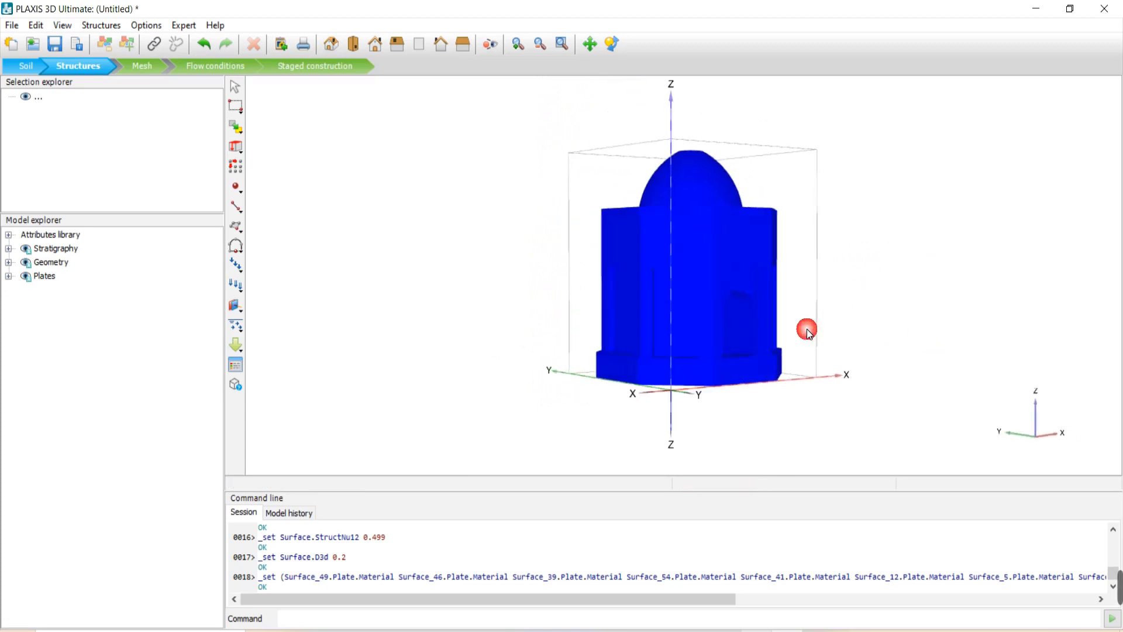
pyautogui.click(707, 294)
pyautogui.click(728, 319)
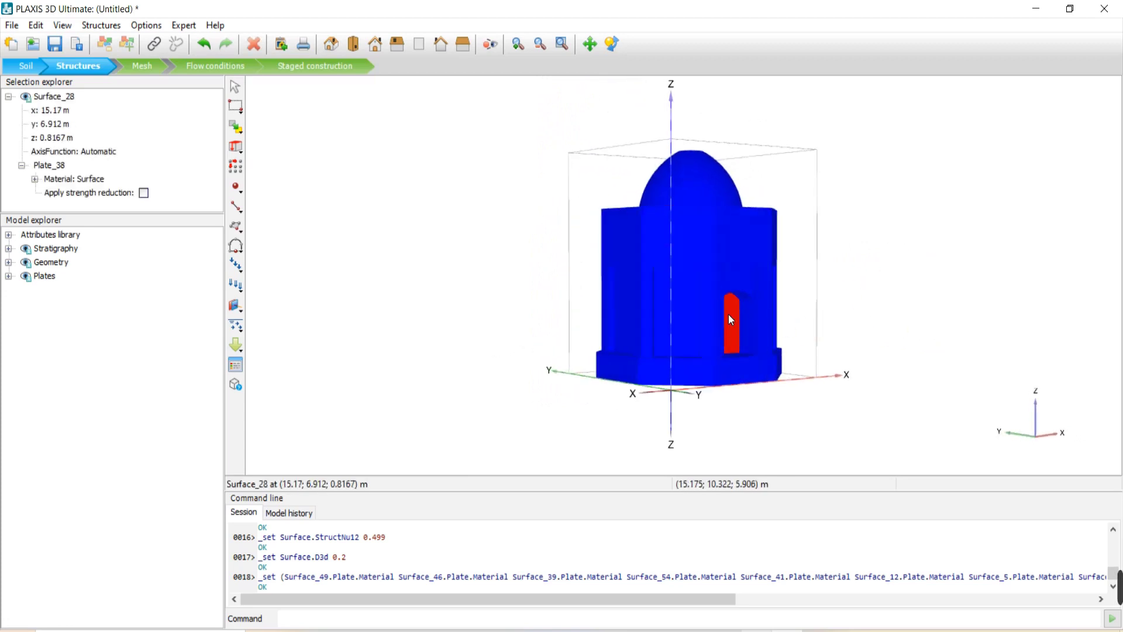
pyautogui.click(746, 274)
pyautogui.scroll(5, 750, 304)
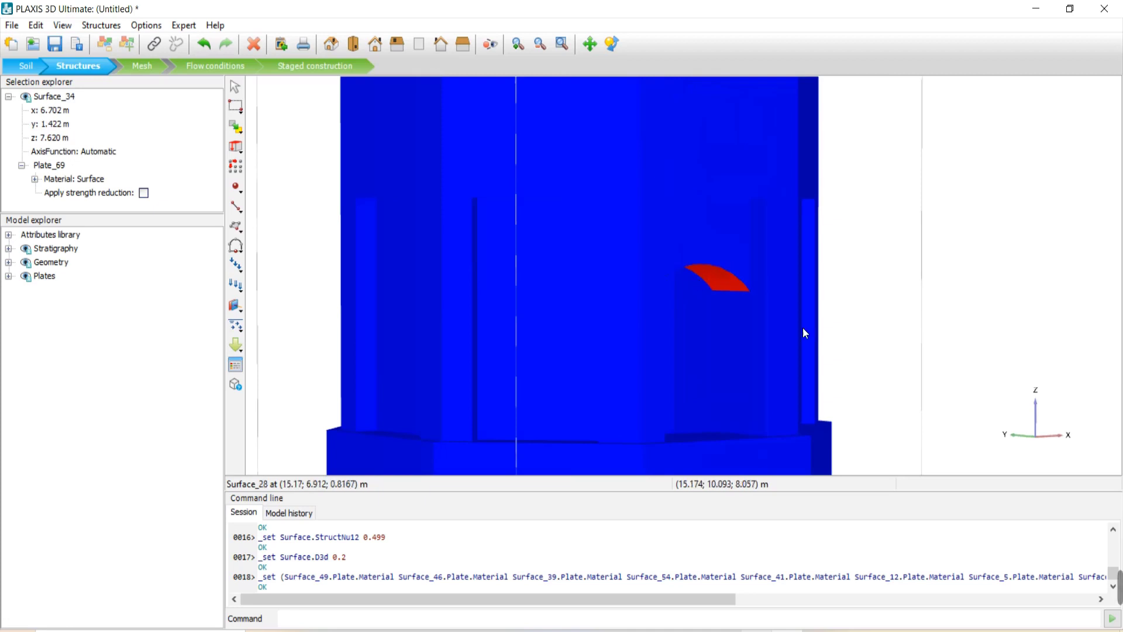
pyautogui.keyDown('ctrl'); pyautogui.moveTo(805, 334); pyautogui.dragTo(704, 328, button='right'); pyautogui.keyUp('ctrl')
pyautogui.scroll(-5, 779, 278)
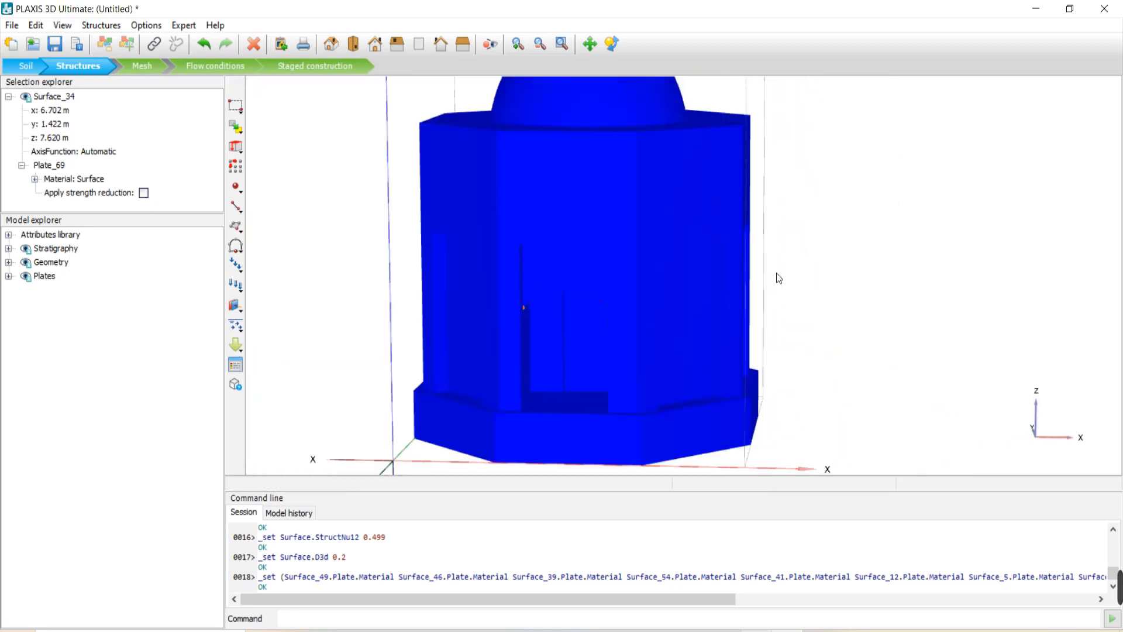
pyautogui.keyDown('ctrl'); pyautogui.moveTo(777, 273); pyautogui.dragTo(639, 313, button='right'); pyautogui.keyUp('ctrl')
pyautogui.click(639, 313)
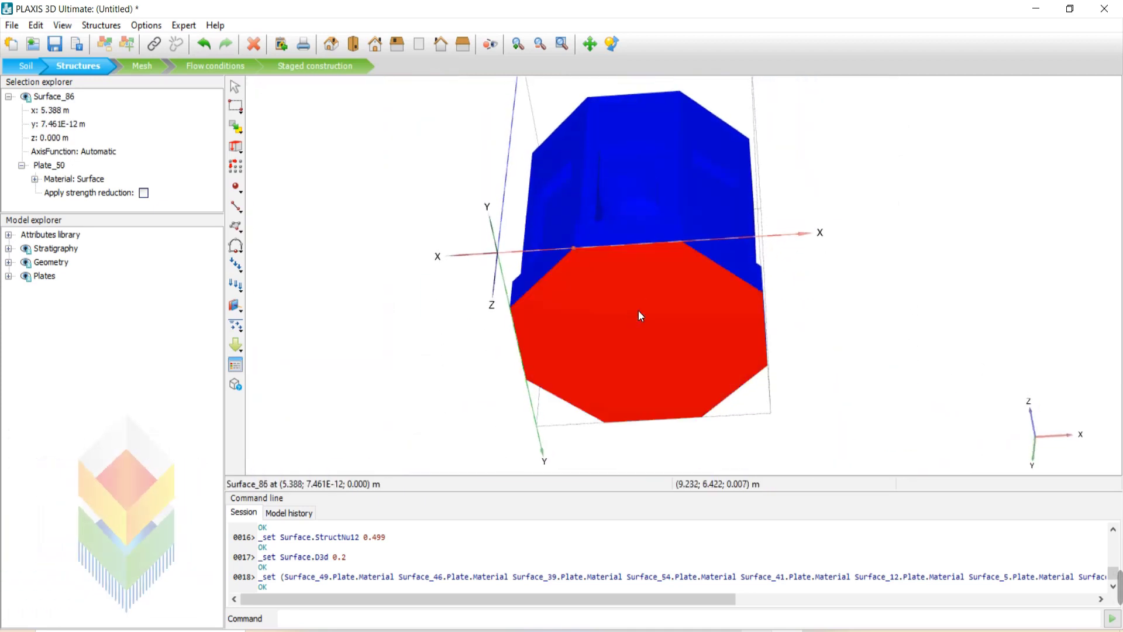
pyautogui.rightClick(639, 311)
pyautogui.moveTo(749, 403)
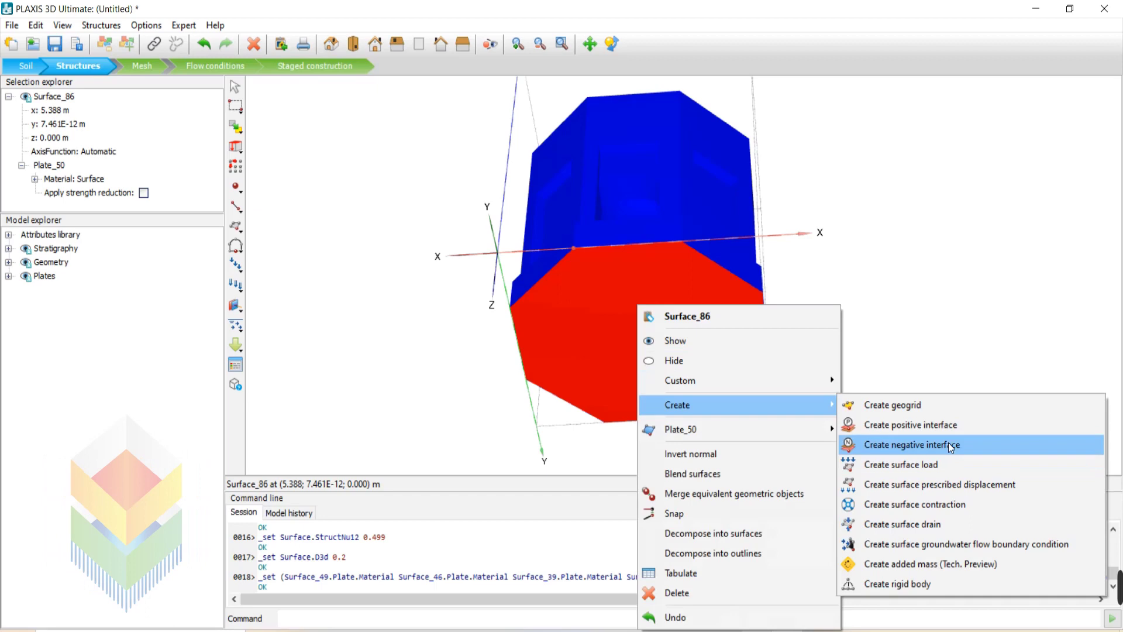
pyautogui.click(597, 365)
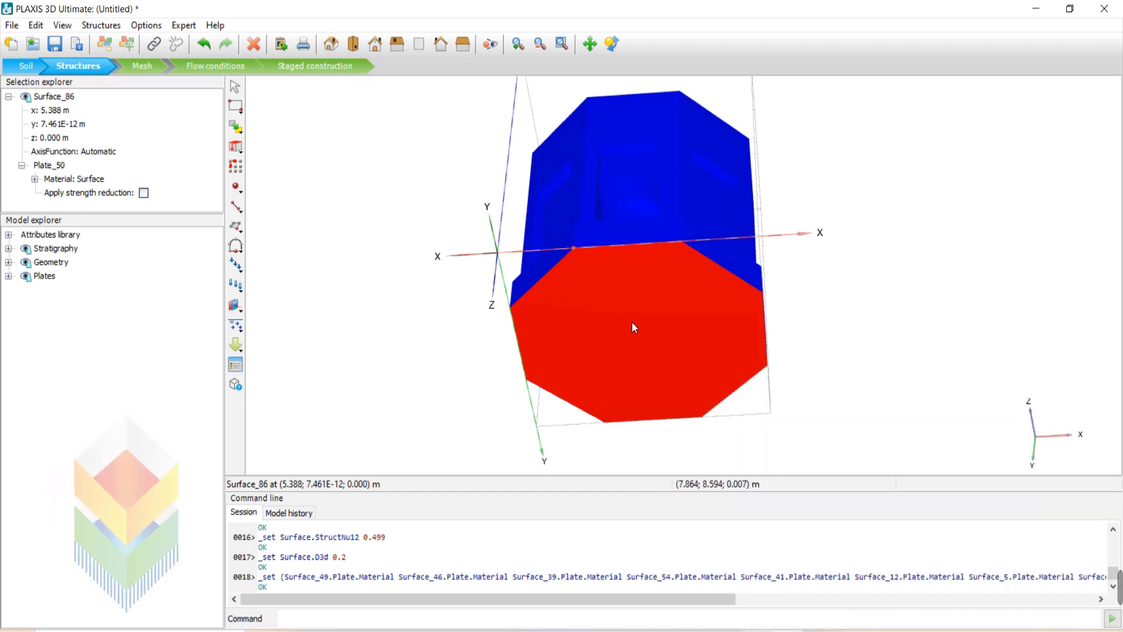
pyautogui.moveTo(632, 322); pyautogui.dragTo(630, 307, button='right')
pyautogui.click(598, 320)
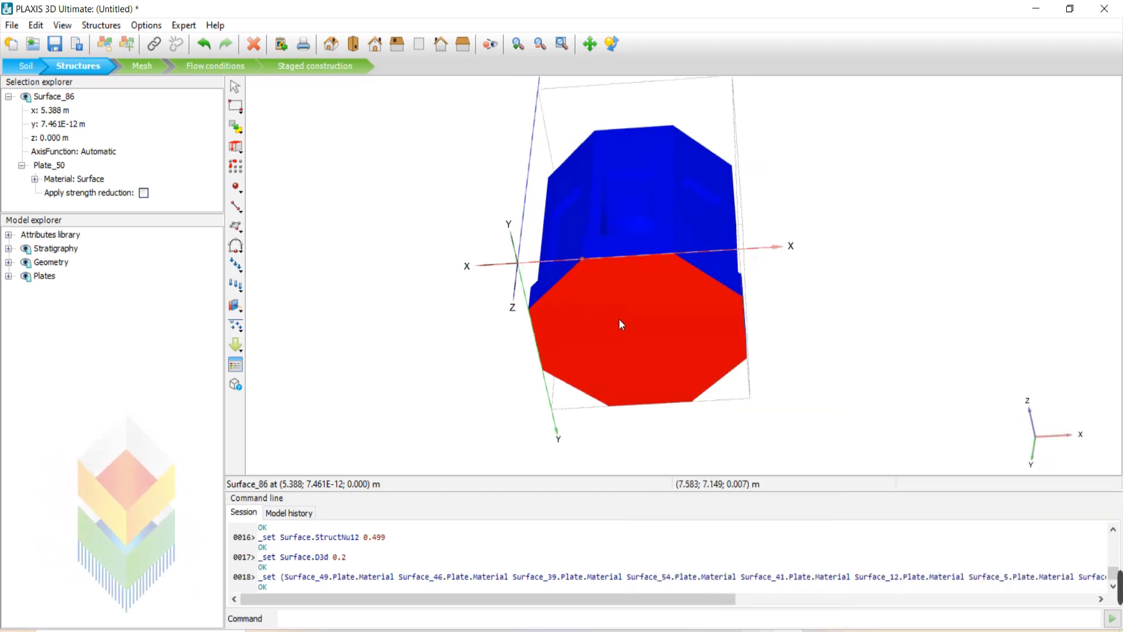
pyautogui.rightClick(618, 320)
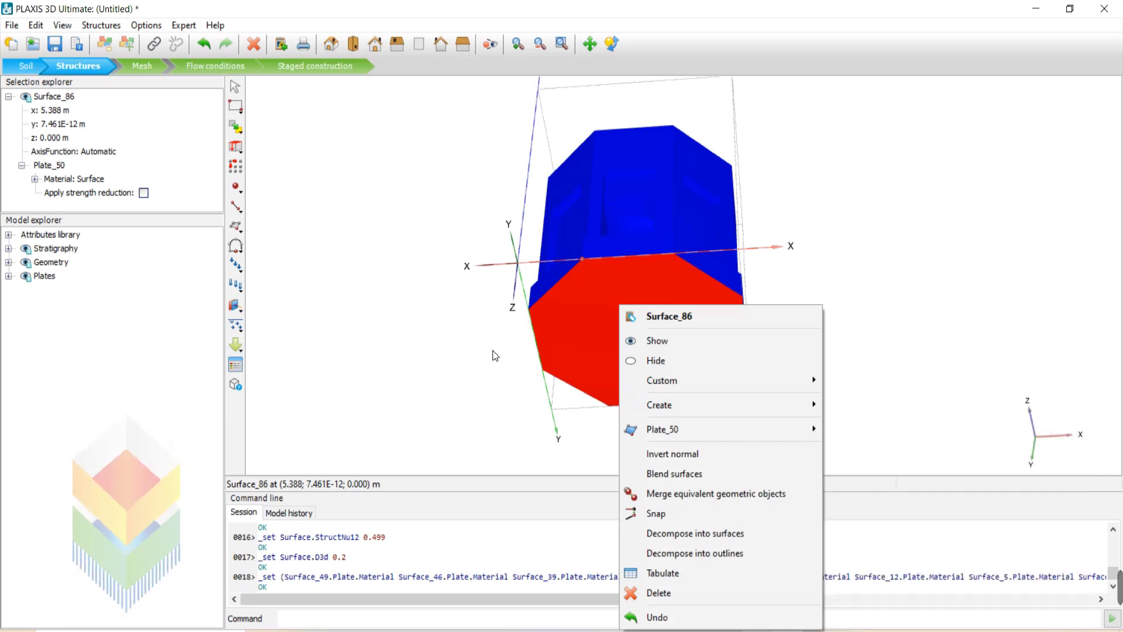
pyautogui.click(490, 344)
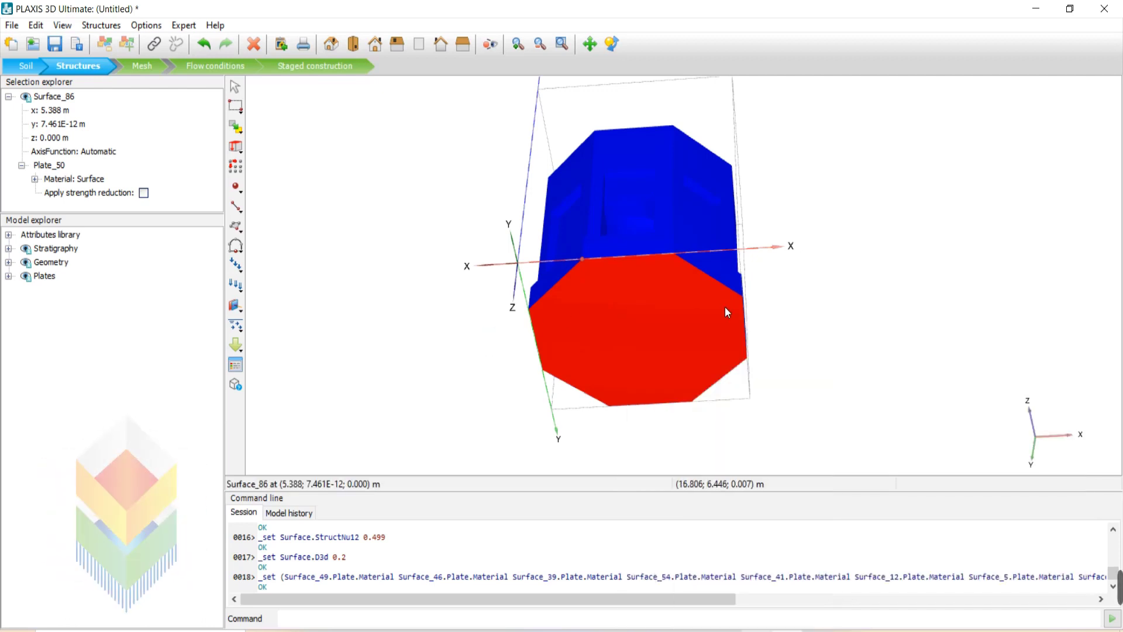